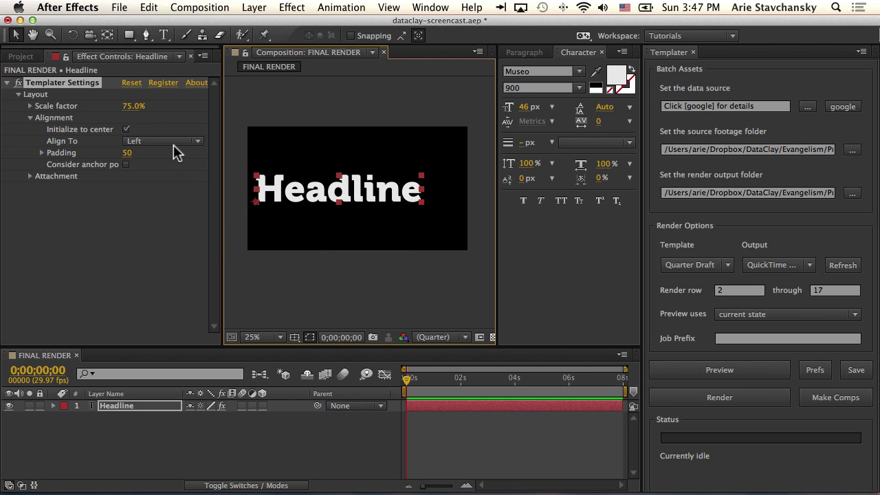
Step: Select the Headline text layer and check the spreadsheet's column names
key("h")
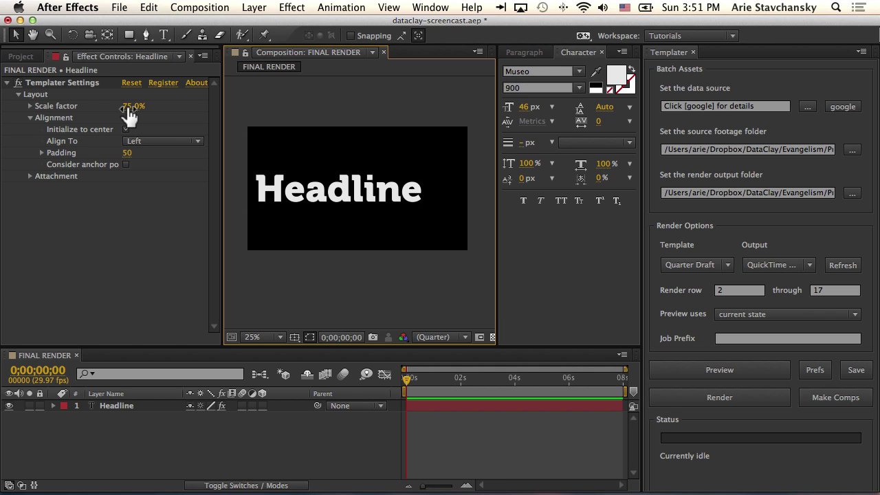
key("ctrl+Right")
left_click(313, 193)
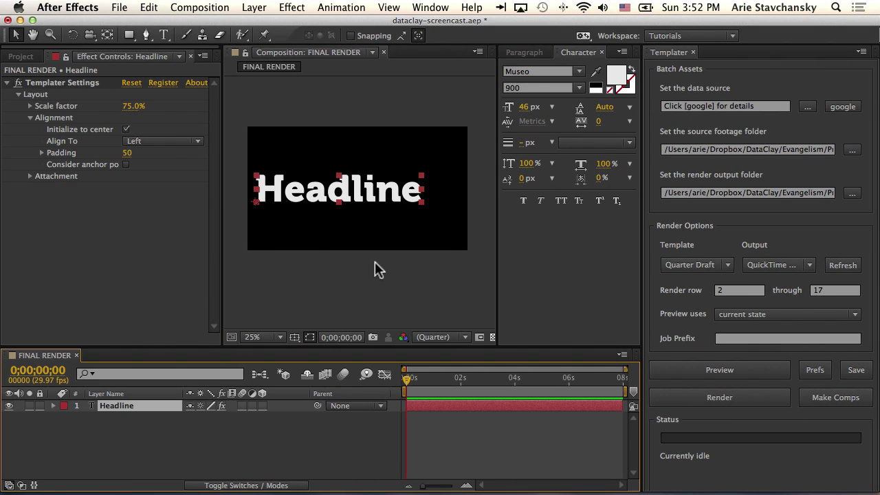
left_click(106, 404)
key("ctrl+Right")
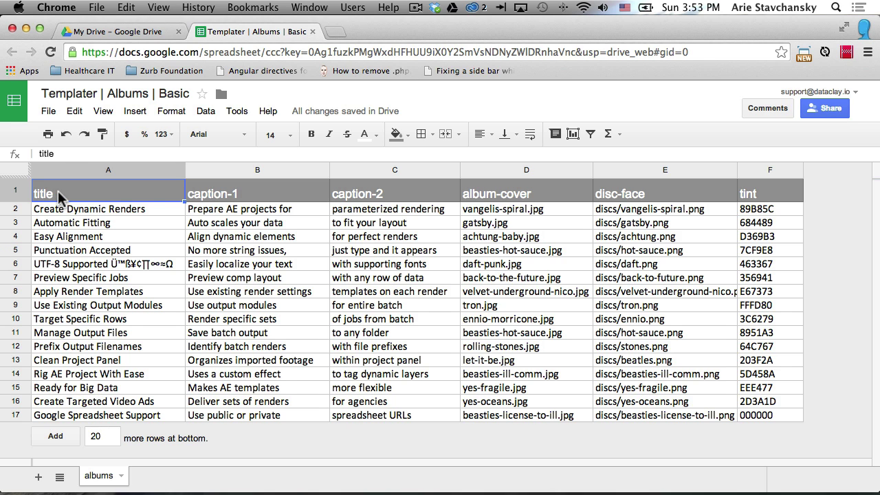
key("ctrl+Left")
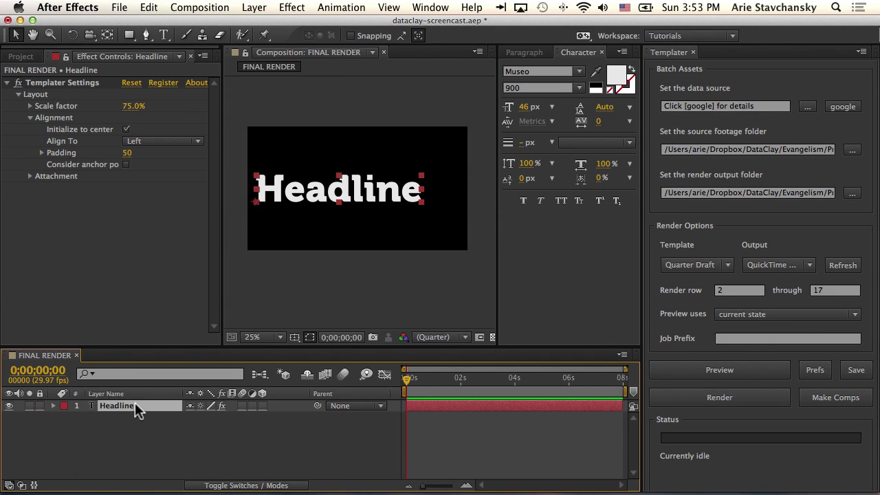
Step: Rename the Headline layer to 'title'
key("Return")
type("title")
key("Return")
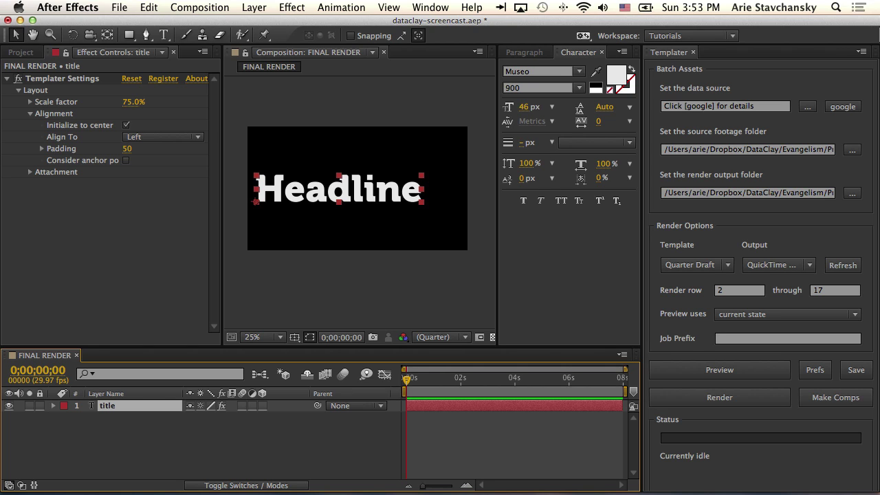
Step: Open Templater's Google spreadsheet setup and sign in to Google
left_click(845, 108)
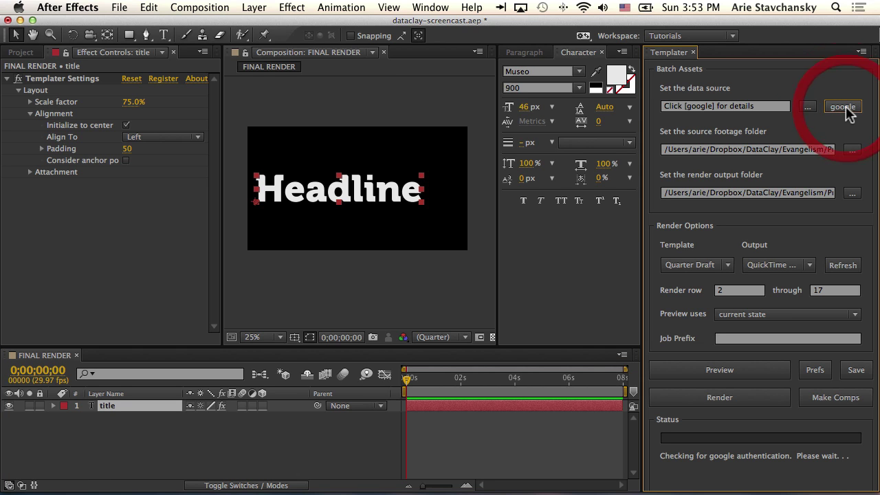
left_click_drag(424, 99, 403, 108)
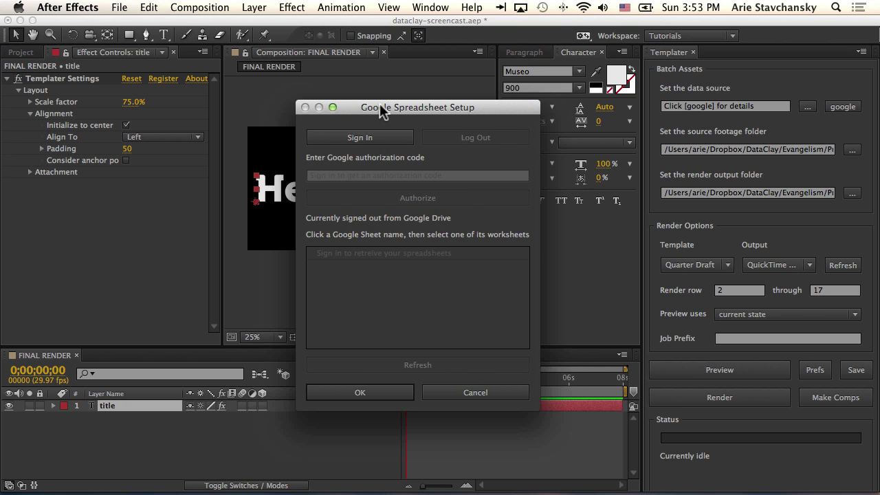
left_click(369, 140)
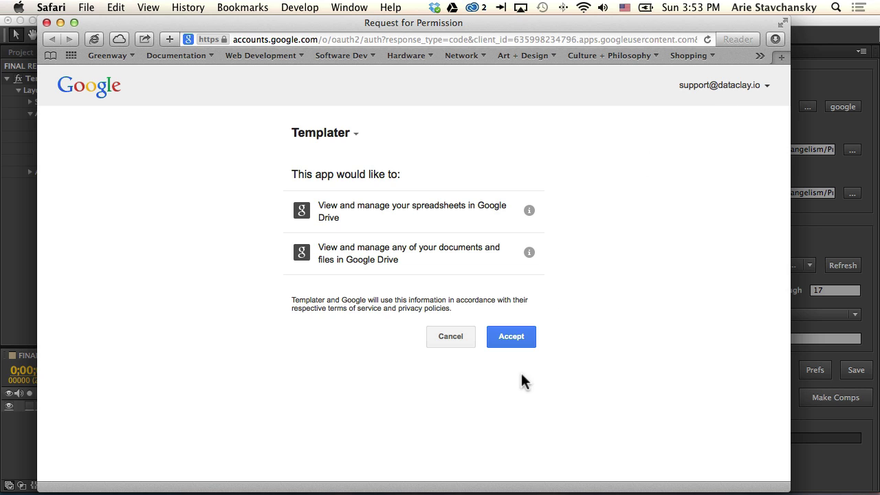
Step: Accept Templater's Google Drive access, copy the authorization code and return to After Effects
left_click(512, 337)
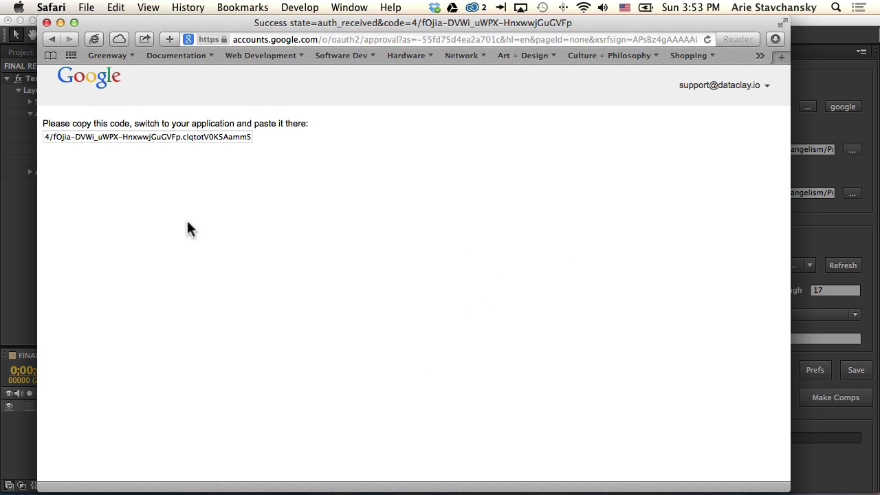
left_click(88, 136)
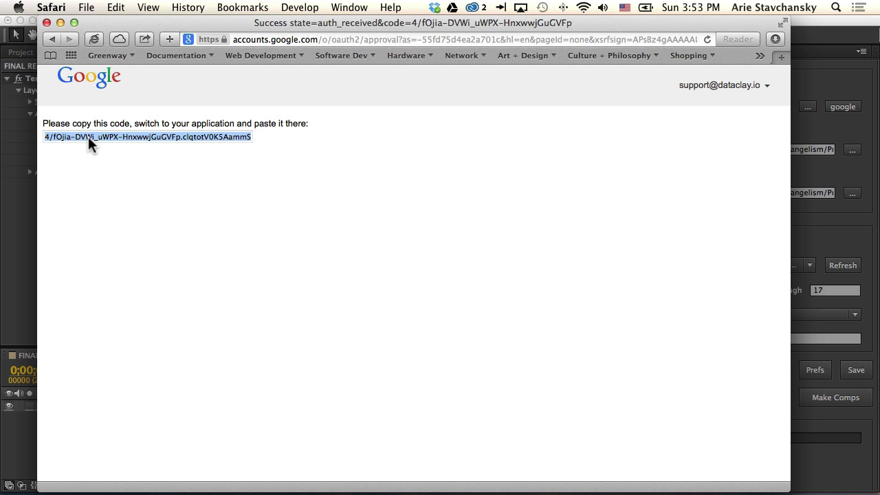
key("super+c")
left_click(115, 7)
left_click(120, 71)
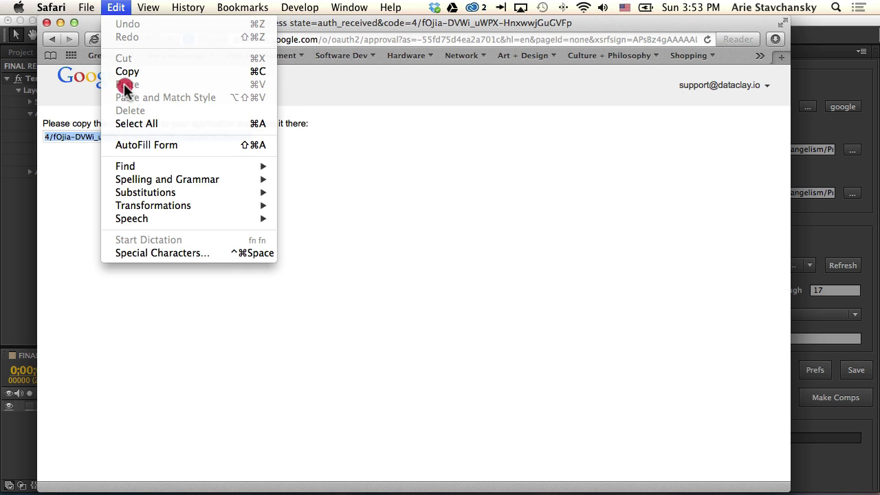
key("super+Tab")
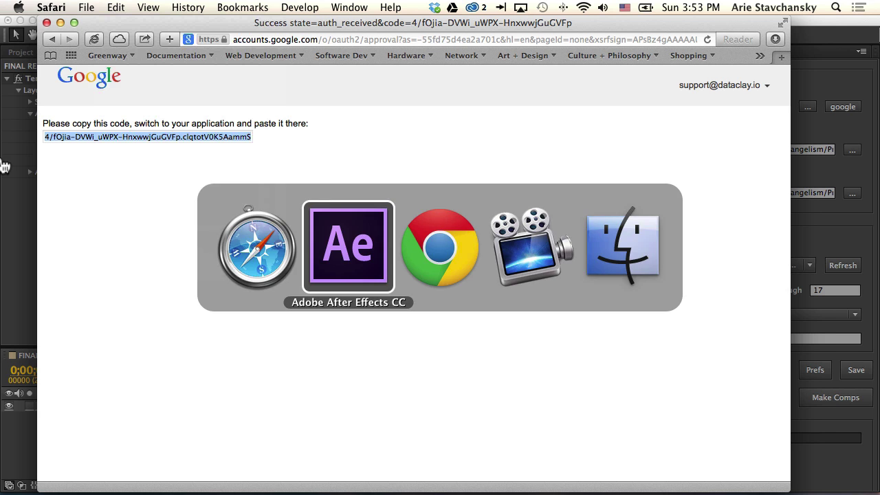
Step: Paste the authorization code and authorize Templater with Google
left_click(386, 176)
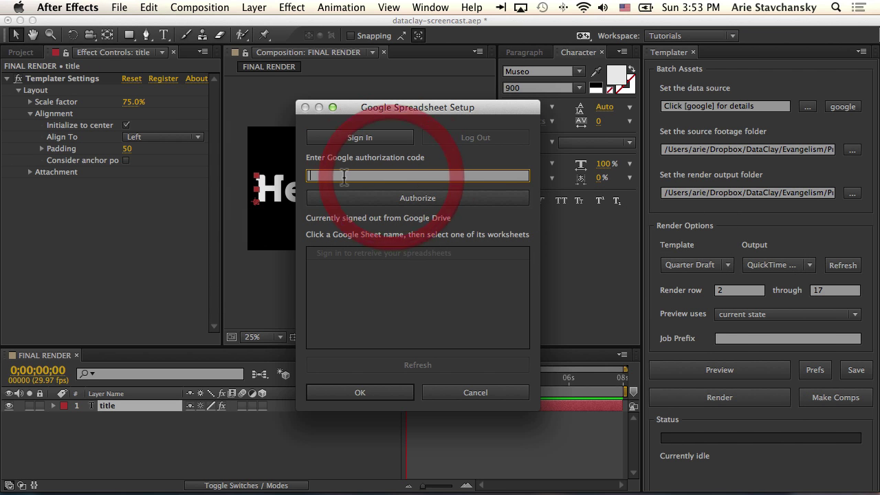
right_click(358, 177)
left_click(383, 210)
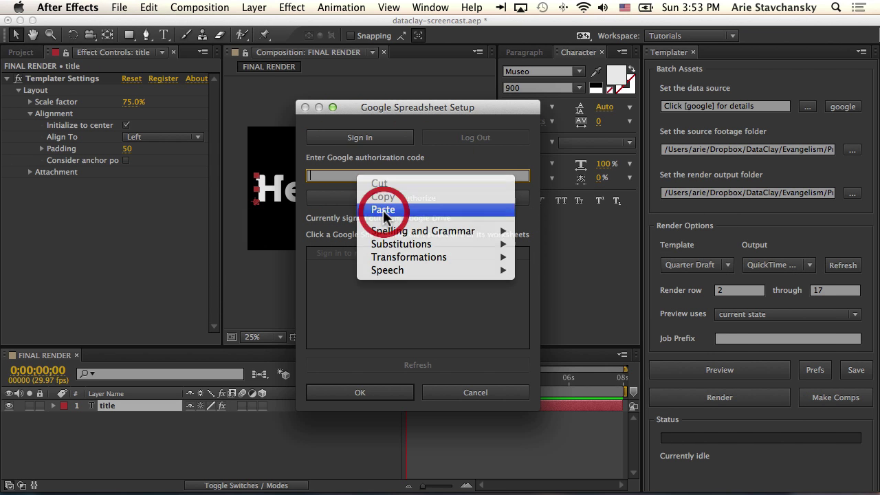
left_click(409, 198)
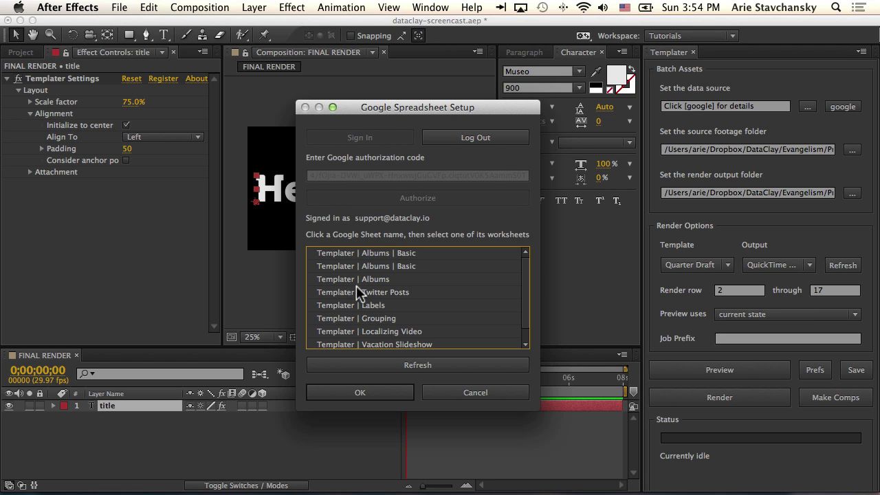
Step: Choose the 'albums' worksheet of Templater | Albums | Basic as the data source
scroll(375, 302, "down", 1)
scroll(374, 303, "up", 1)
left_click(332, 253)
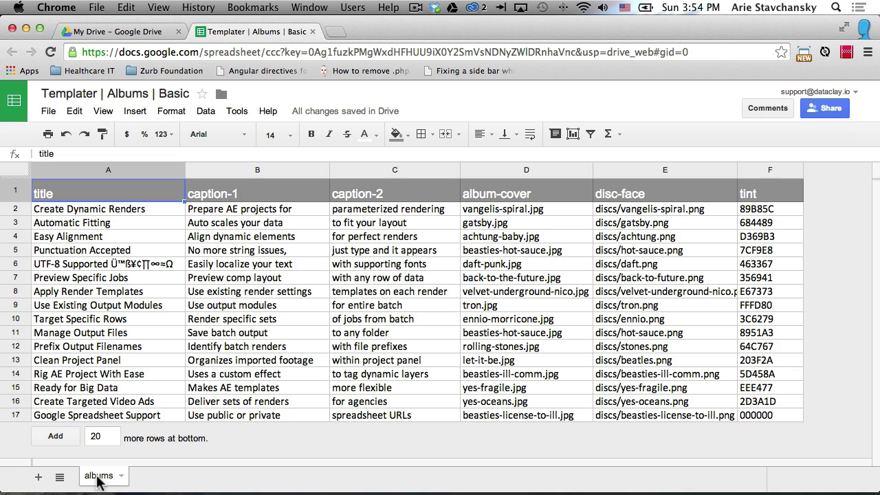
key("ctrl+Left")
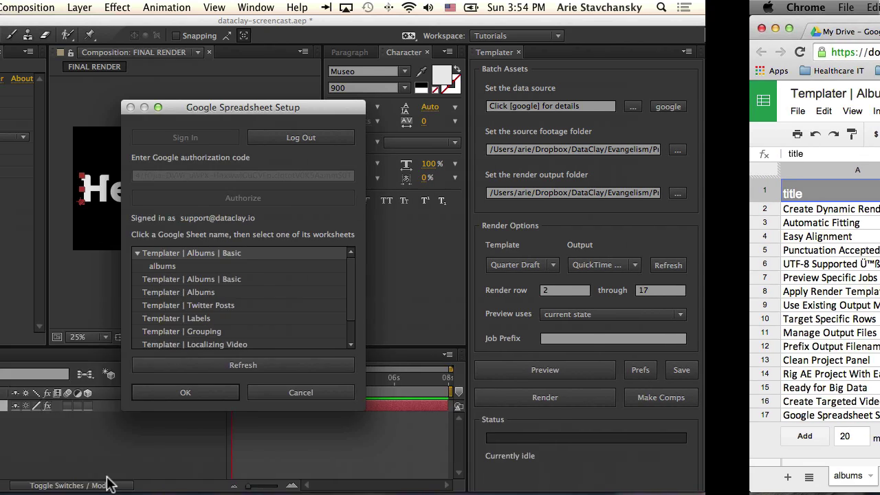
left_click(329, 267)
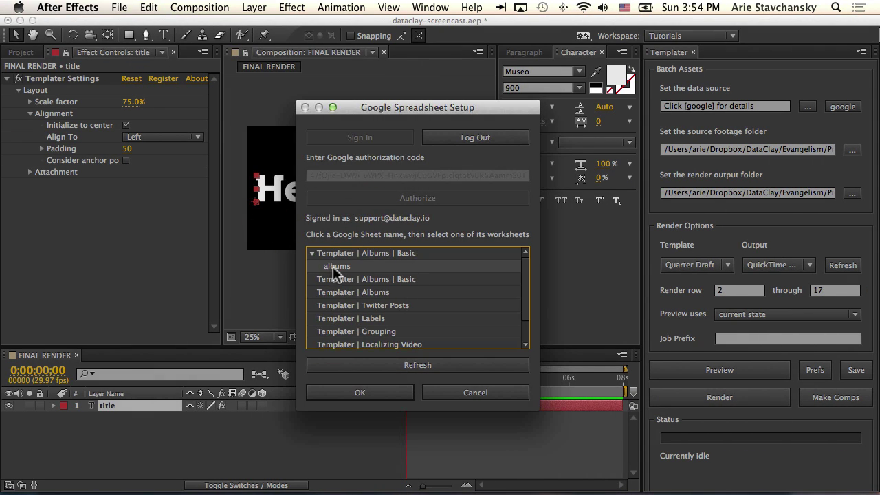
left_click(356, 393)
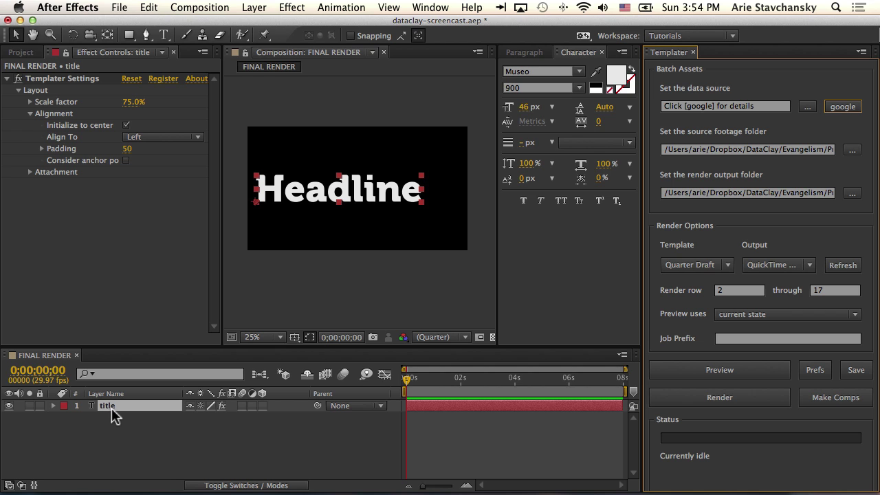
Step: Set Templater's Preview uses option to 'next row'
key("ctrl+Right")
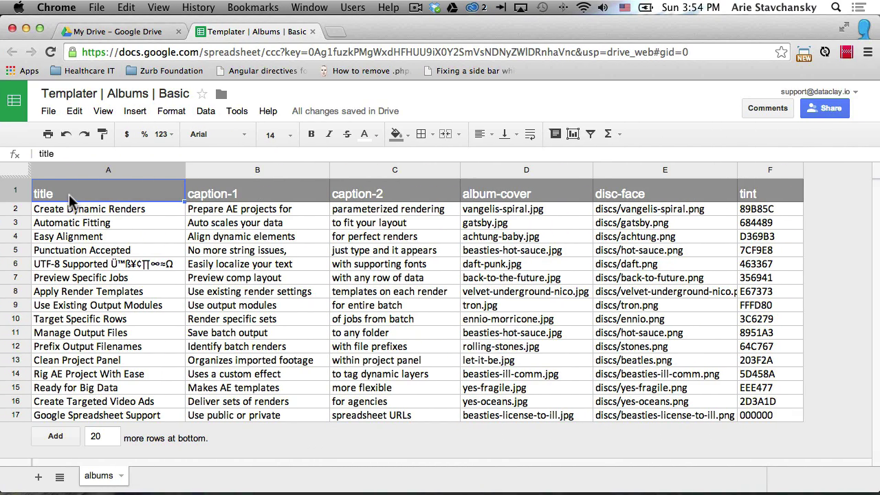
key("ctrl+Left")
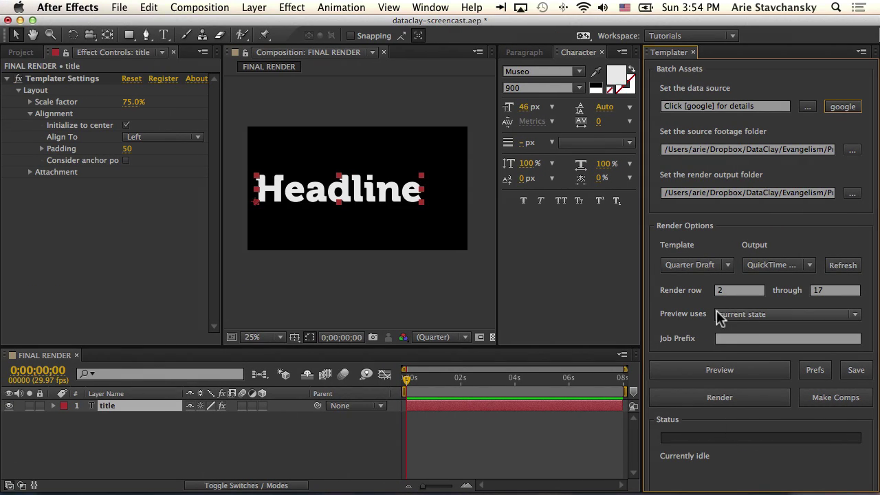
left_click(723, 317)
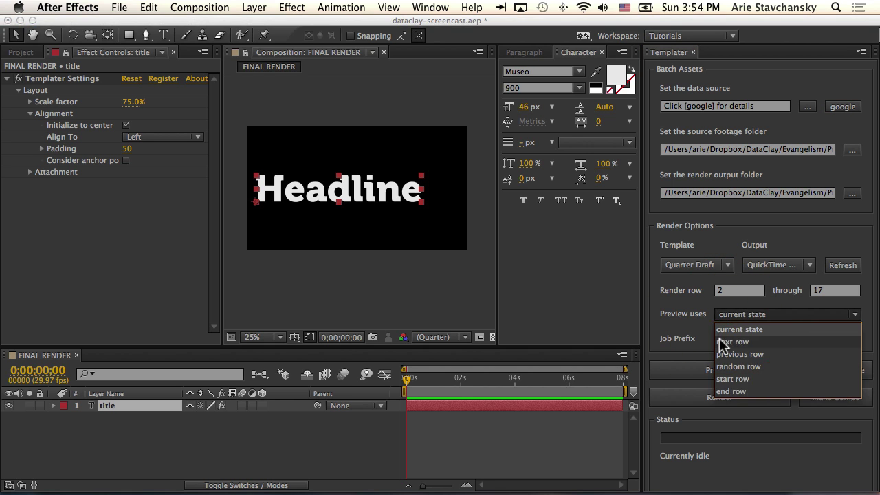
left_click(733, 341)
Step: Preview successive rows through row 7, 'Preview Specific Jobs'
left_click(712, 369)
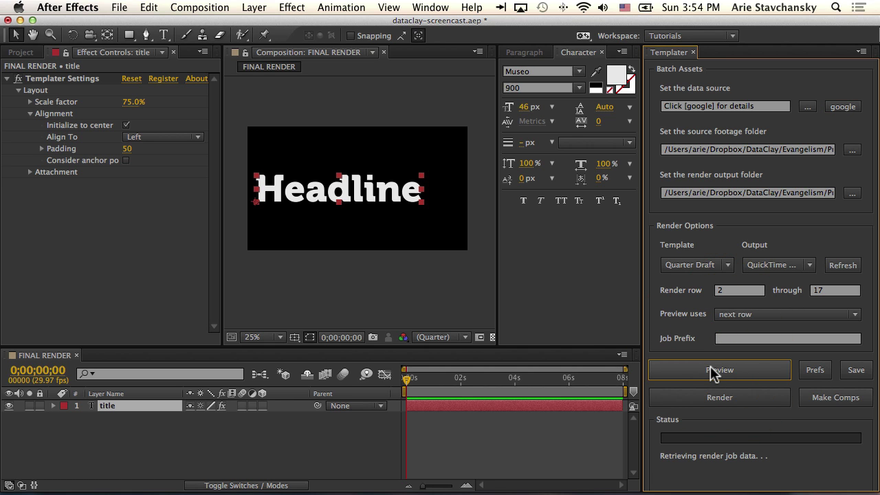
left_click(712, 370)
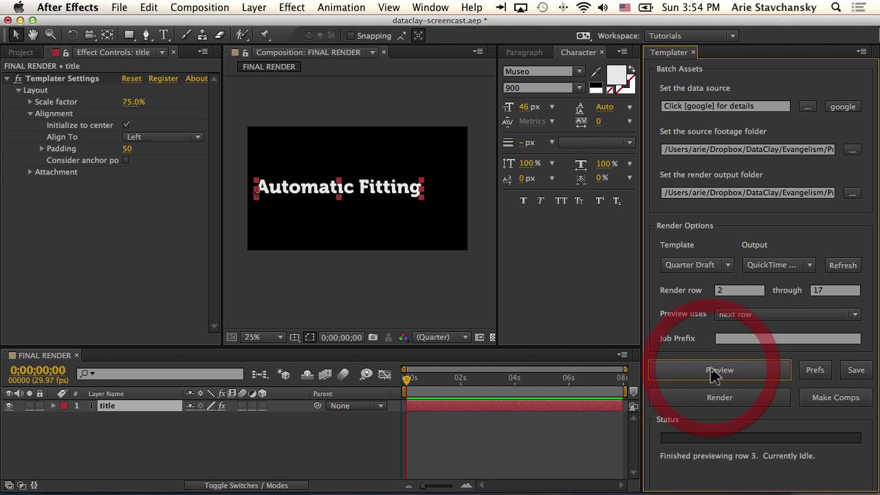
left_click(712, 370)
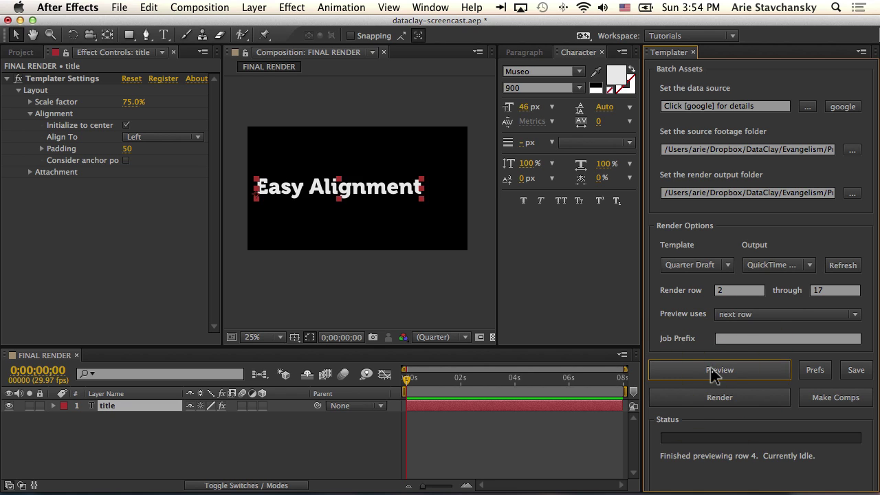
left_click(713, 371)
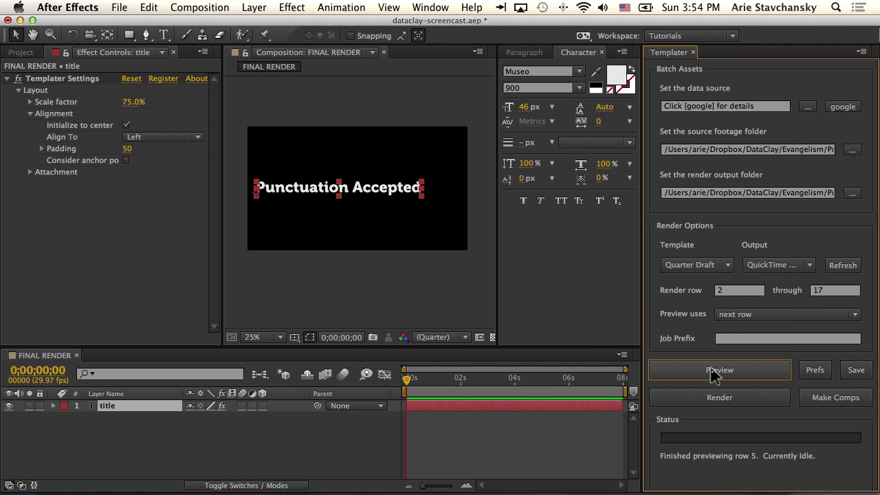
left_click(712, 371)
left_click(713, 370)
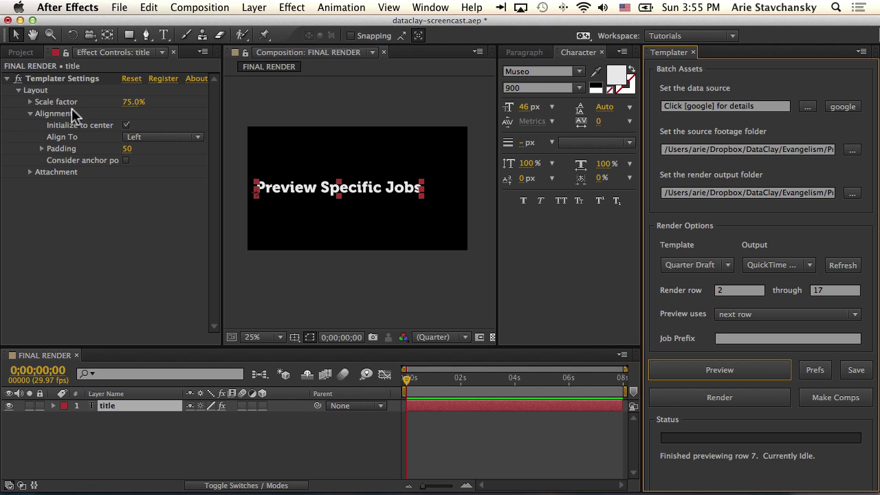
Step: Preview rows 8–12, comparing with the spreadsheet, ending on 'Prefix Output Filenames'
left_click(720, 364)
left_click(720, 365)
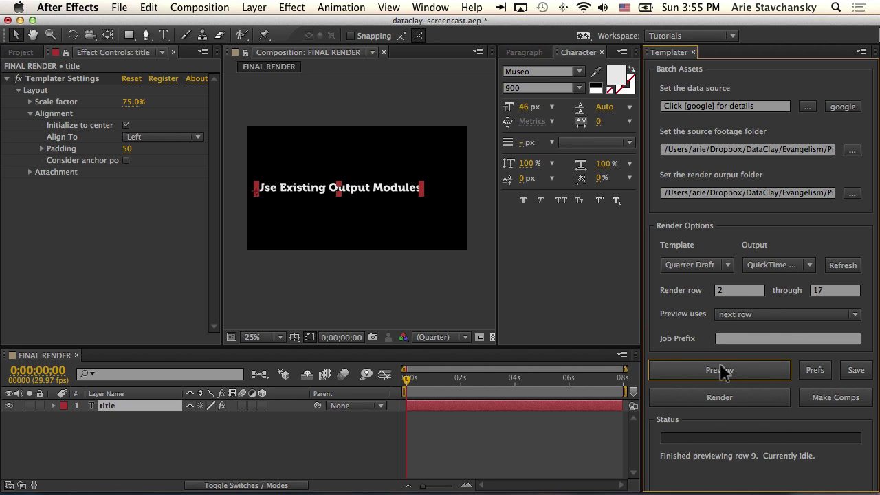
left_click(721, 370)
left_click(720, 370)
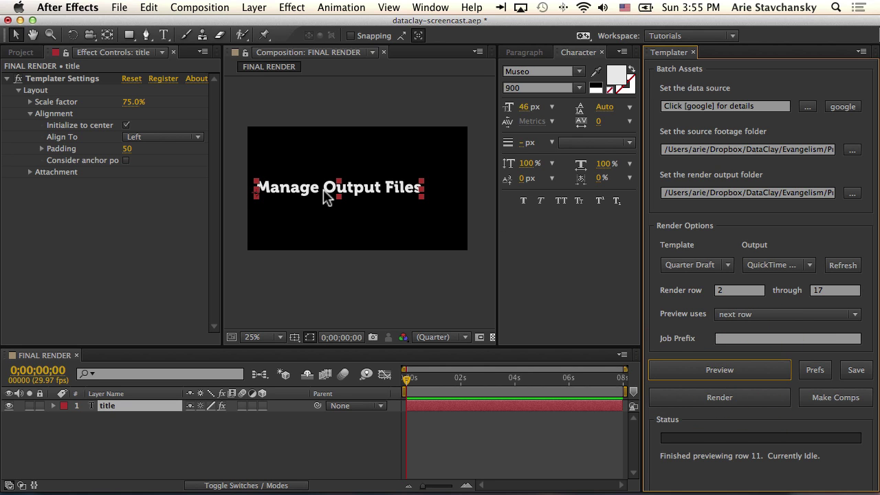
key("ctrl+Right")
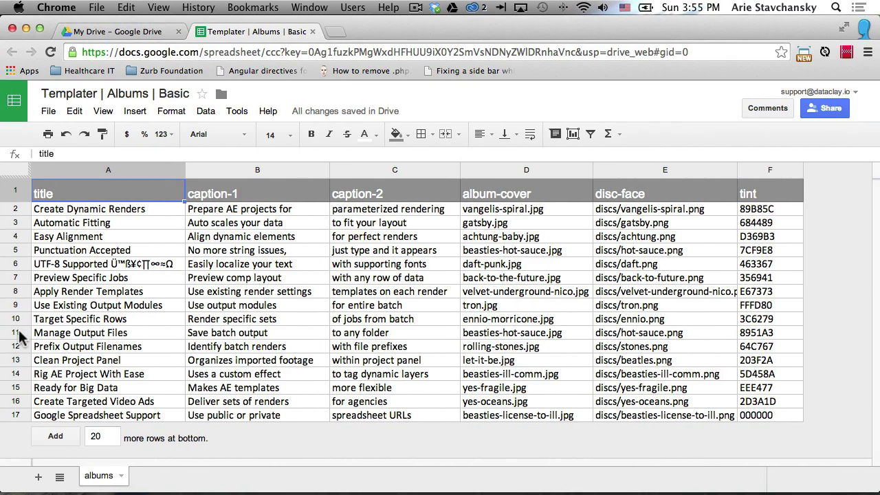
key("ctrl+Left")
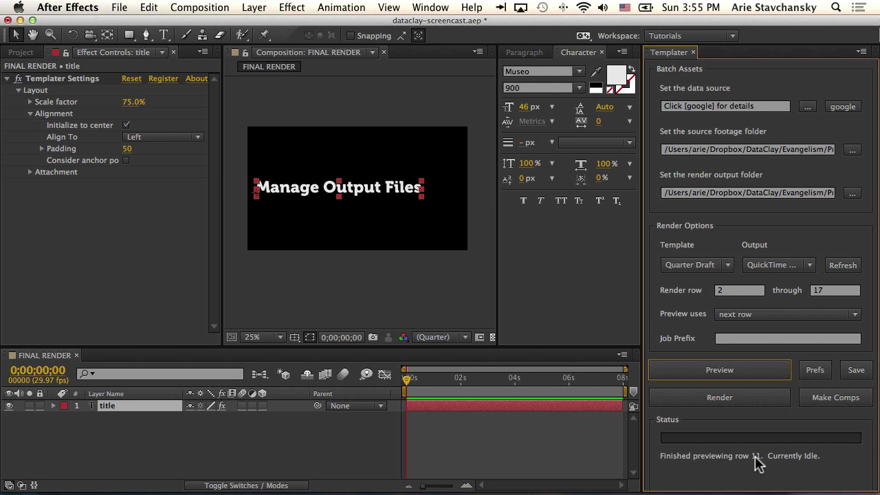
left_click(719, 370)
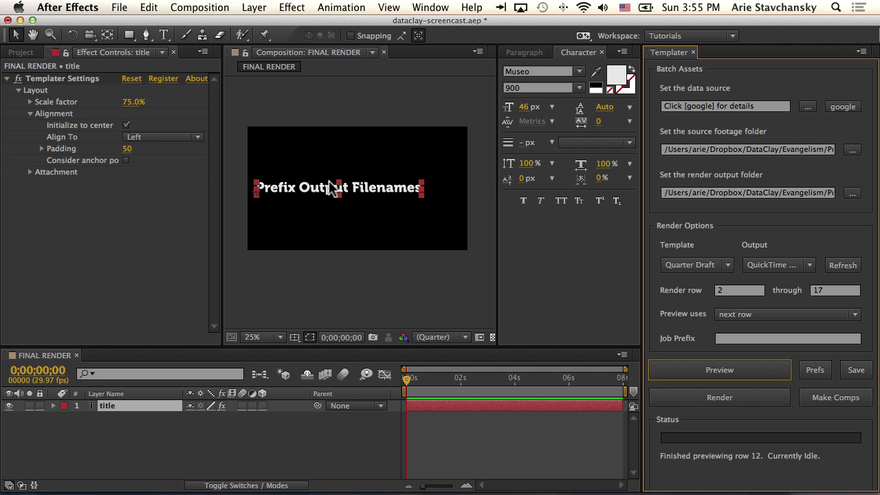
Step: Replace 'Clean Project Panel' in cell A13 with 'This is a tutorial'
key("ctrl+Right")
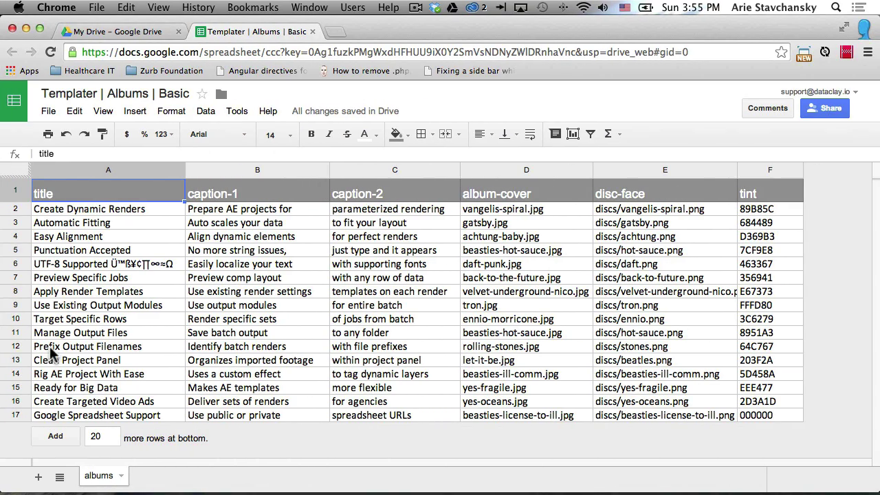
left_click(114, 362)
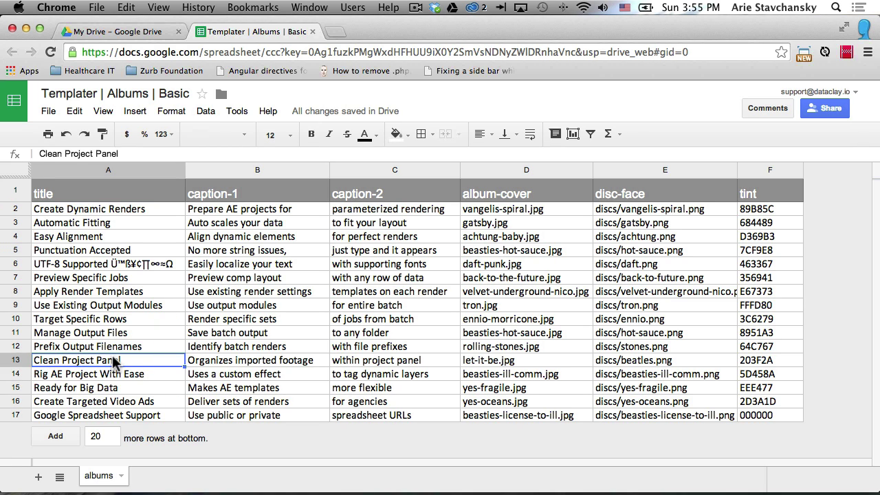
type("This is a tutora")
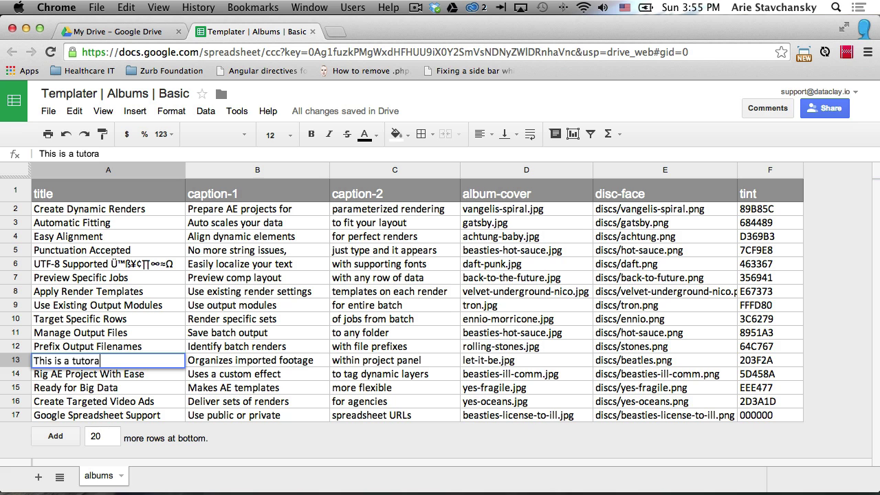
key("BackSpace")
type("ial")
key("Return")
Step: Preview row 13 so the title shows 'This is a tutorial'
key("ctrl+Left")
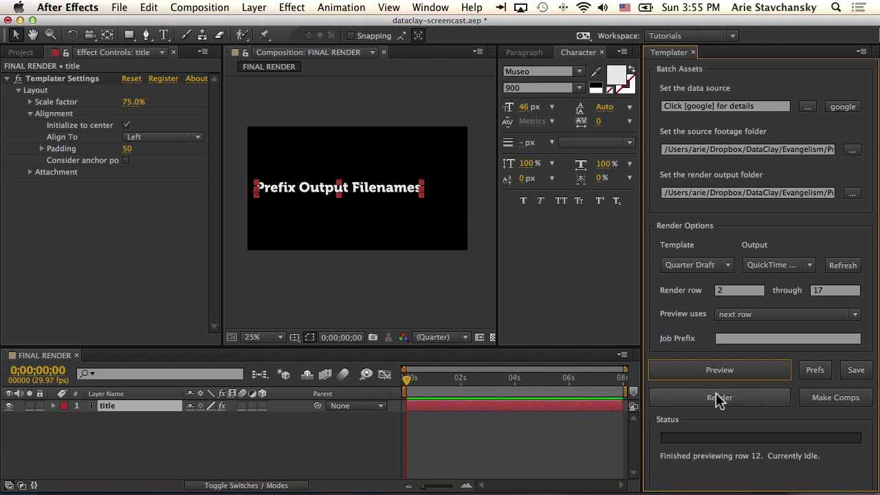
left_click(715, 372)
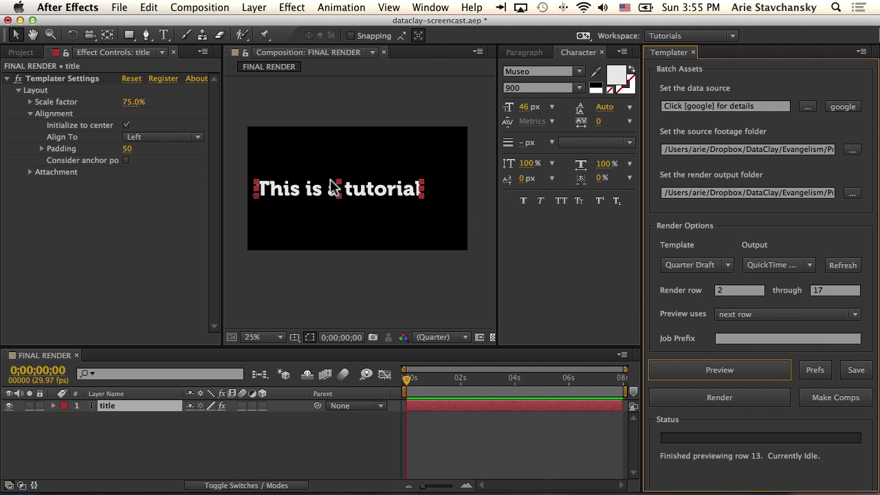